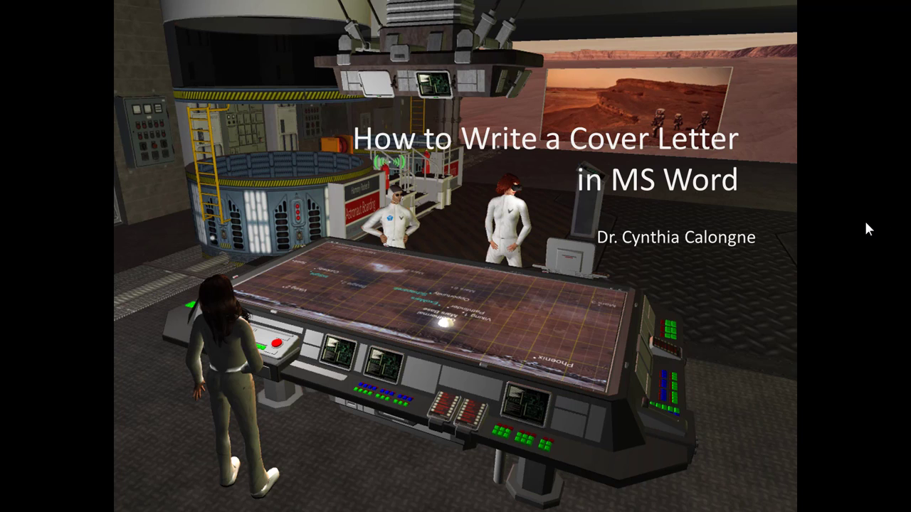
- Switch from the presentation's title slide to the Word cover letter document
key(alt+Tab)
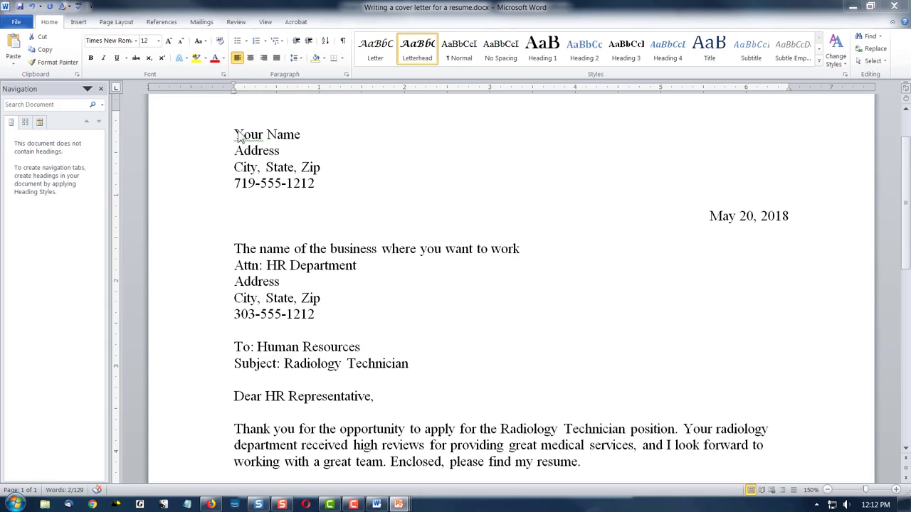
- Select the four sender address lines, from the name line down to the phone number
drag(234, 135, 304, 135)
click(317, 184)
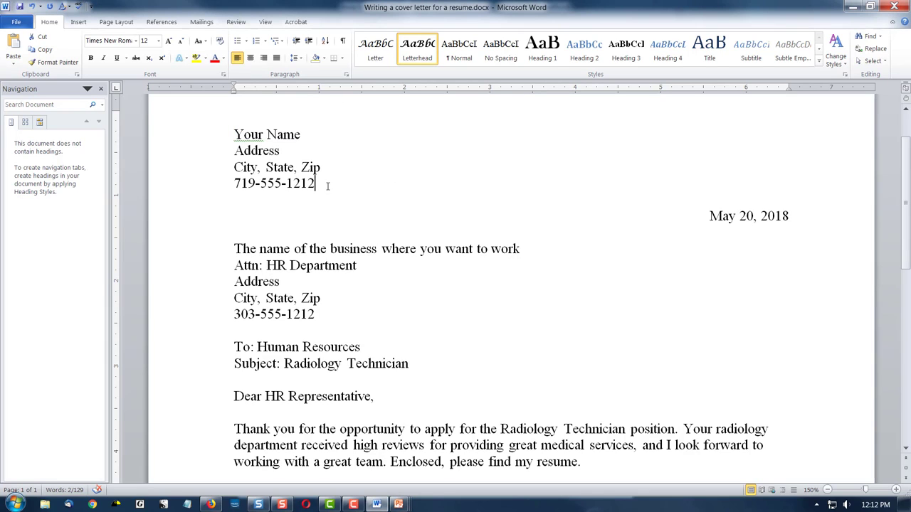
drag(234, 135, 321, 184)
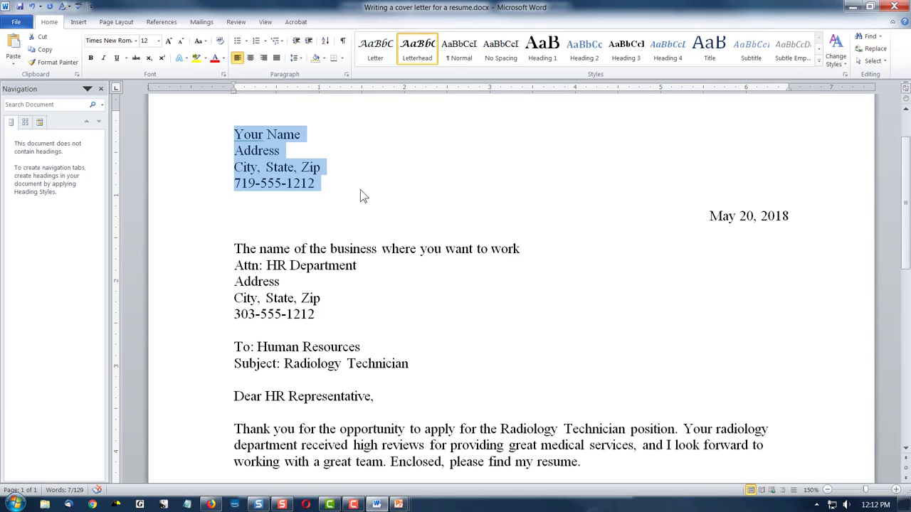
scroll(366, 195, up, 2)
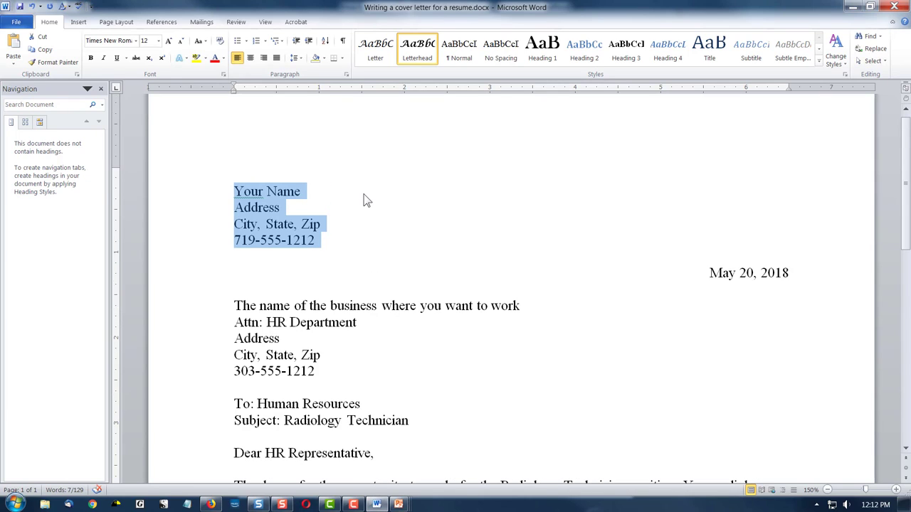
scroll(363, 194, up, 1)
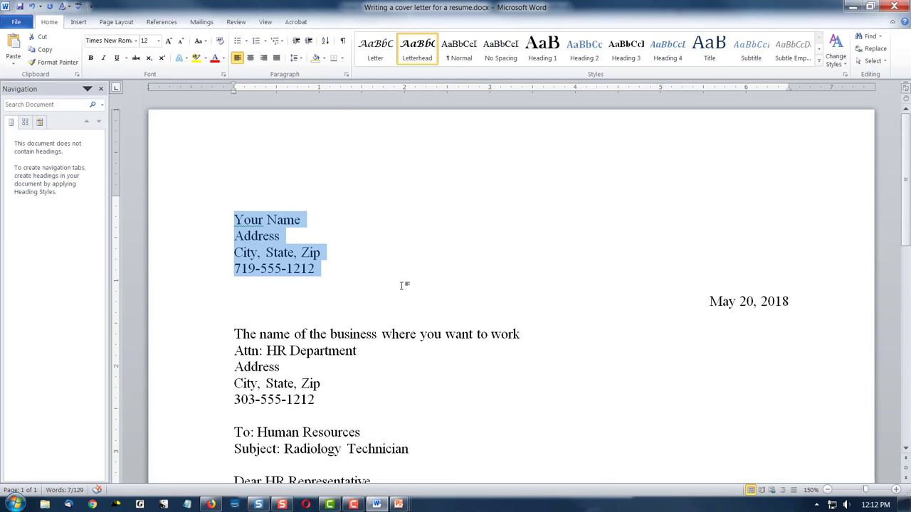
- Check the letter's print preview before editing
click(16, 21)
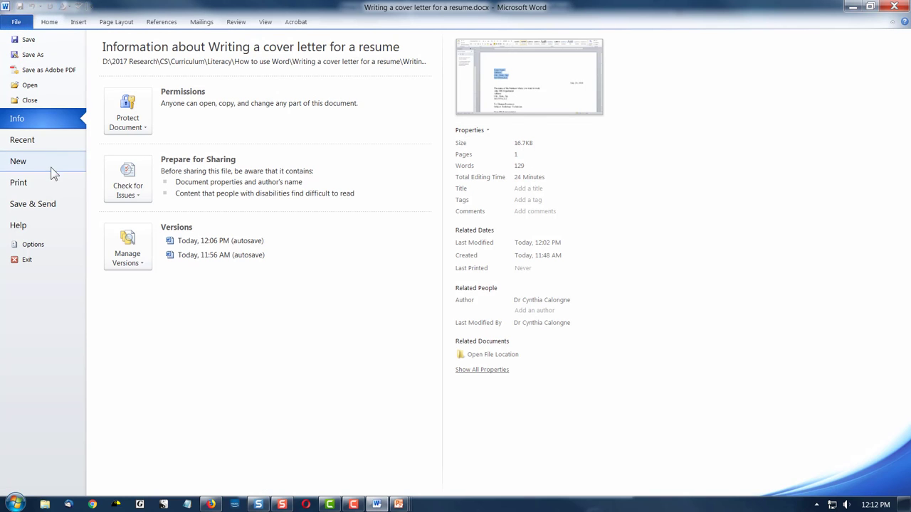
click(35, 180)
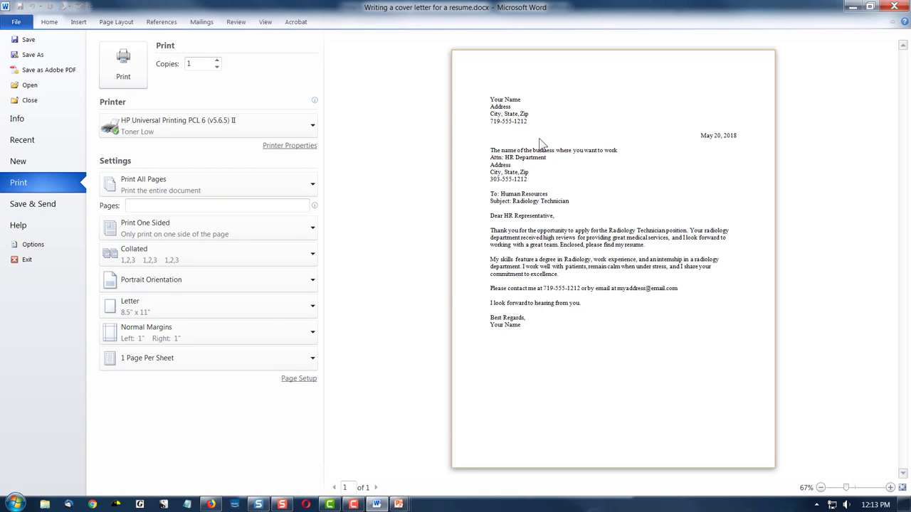
click(27, 21)
- Delete the sender address block and leave a blank line above the date
drag(321, 272, 218, 220)
key(Delete)
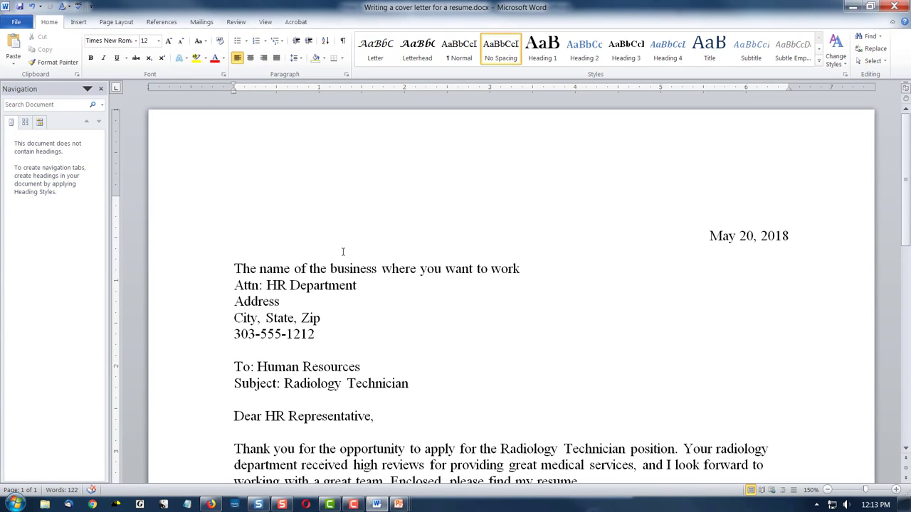
key(Return)
key(Return)
key(Return)
key(Return)
key(Return)
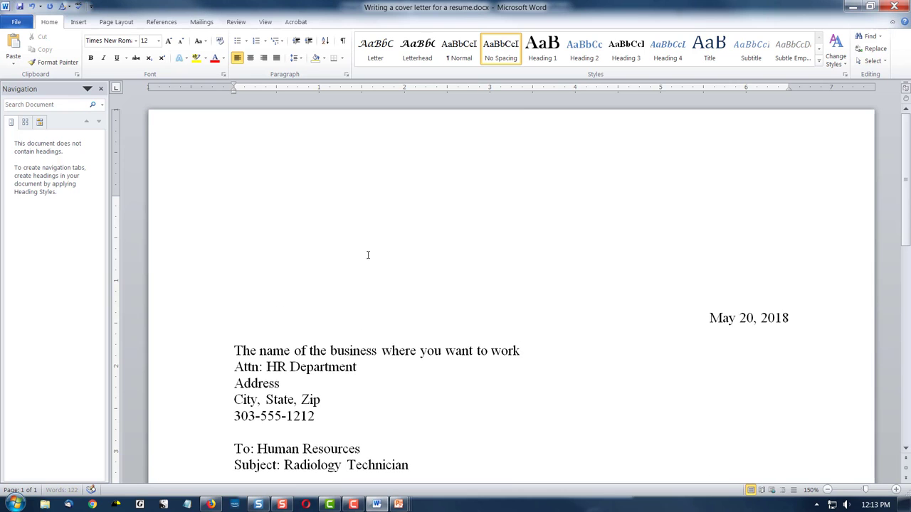
- Preview the printed letter again without the sender block
click(15, 21)
click(21, 140)
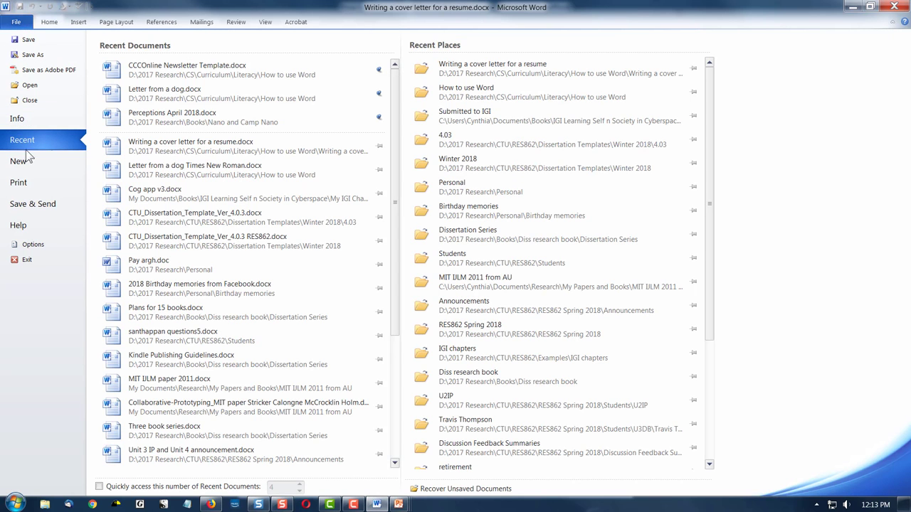
click(22, 183)
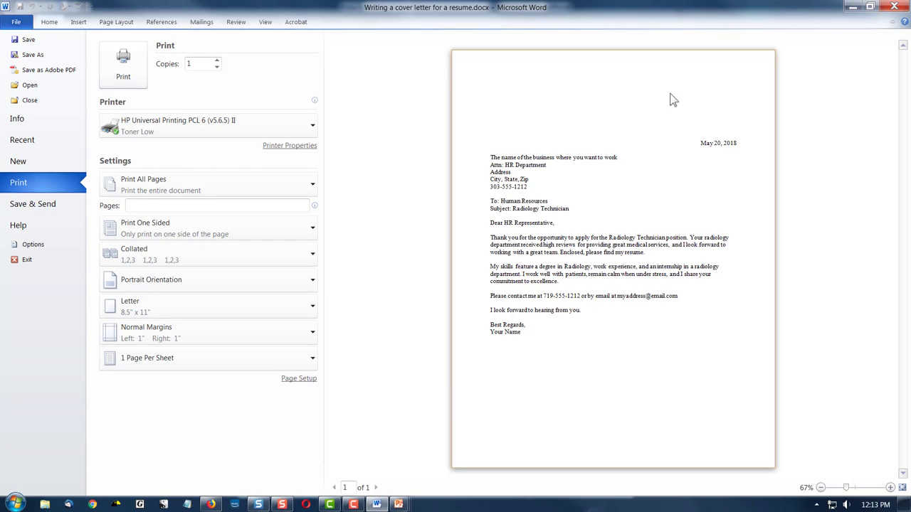
click(16, 21)
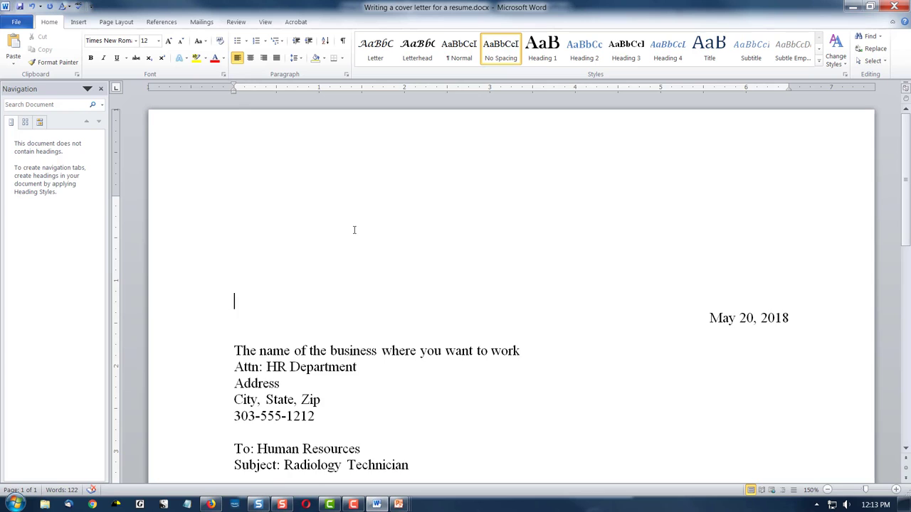
- Undo the deletion to restore the sender address, keeping 'May 20, 2018' right-aligned
key(ctrl+z)
key(ctrl+z)
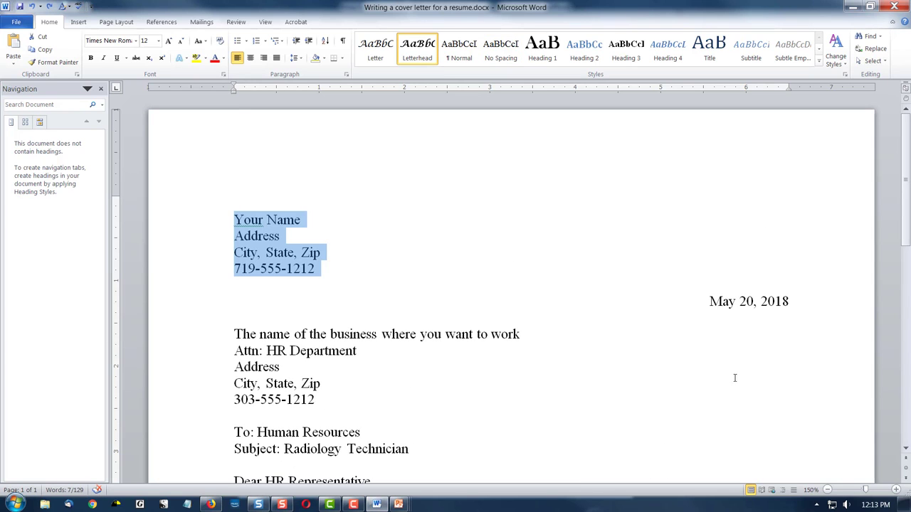
click(739, 299)
click(710, 301)
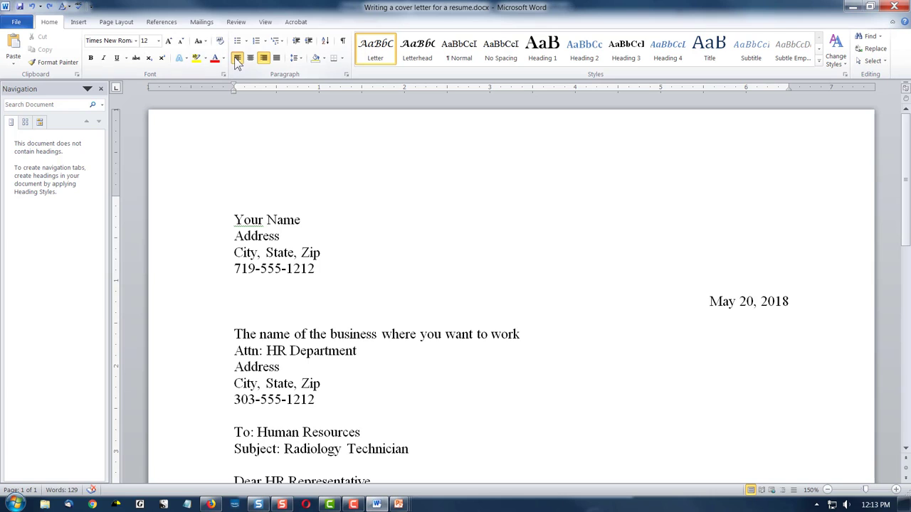
click(237, 58)
scroll(450, 400, down, 2)
scroll(450, 401, up, 2)
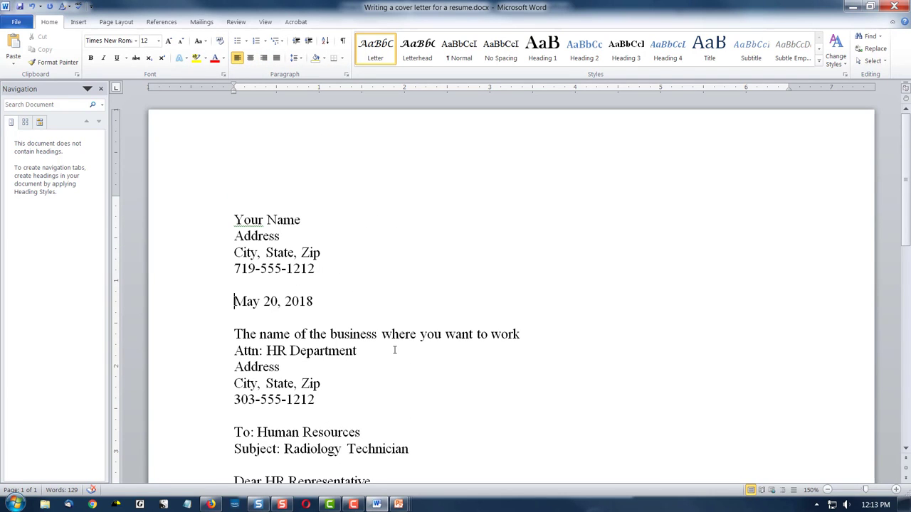
click(265, 60)
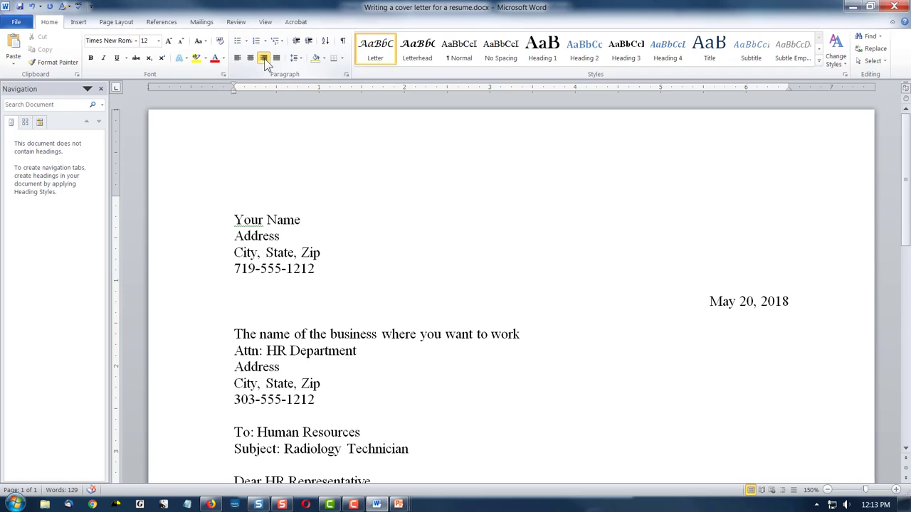
drag(710, 302, 792, 301)
click(314, 334)
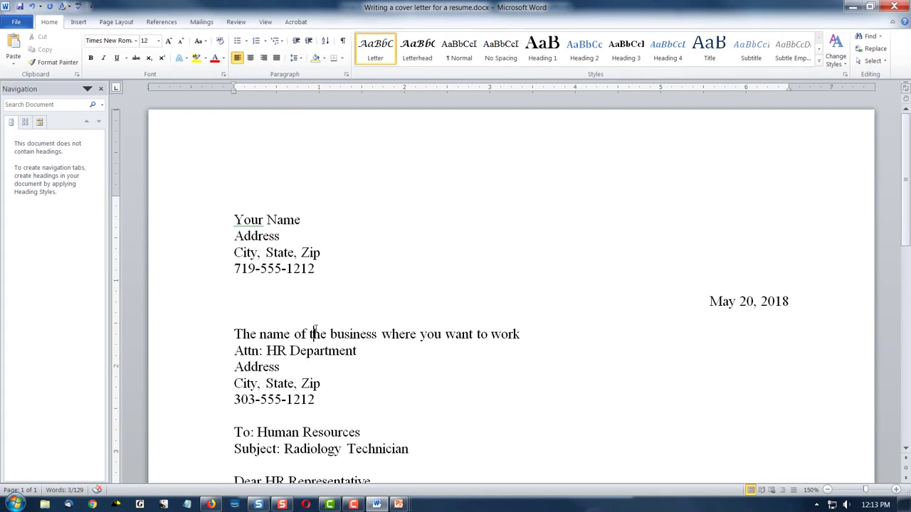
drag(232, 334, 502, 336)
scroll(539, 415, down, 2)
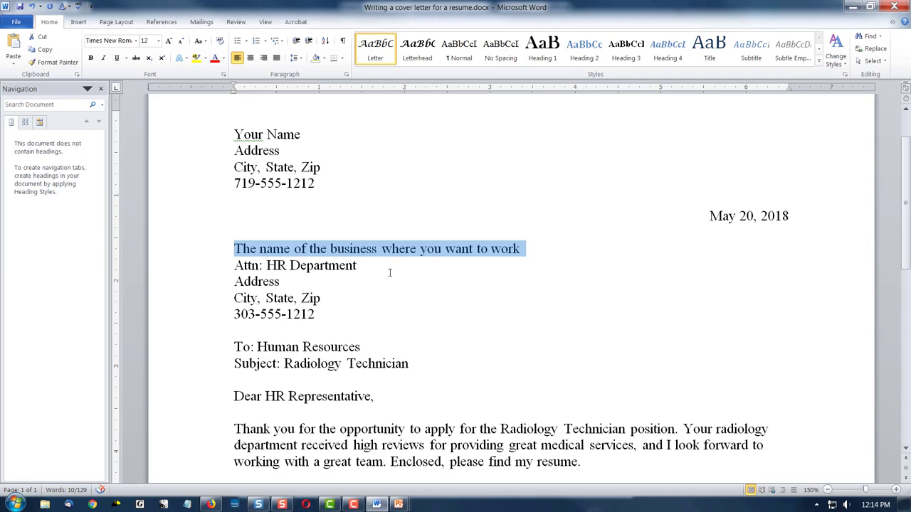
drag(233, 264, 261, 265)
click(326, 264)
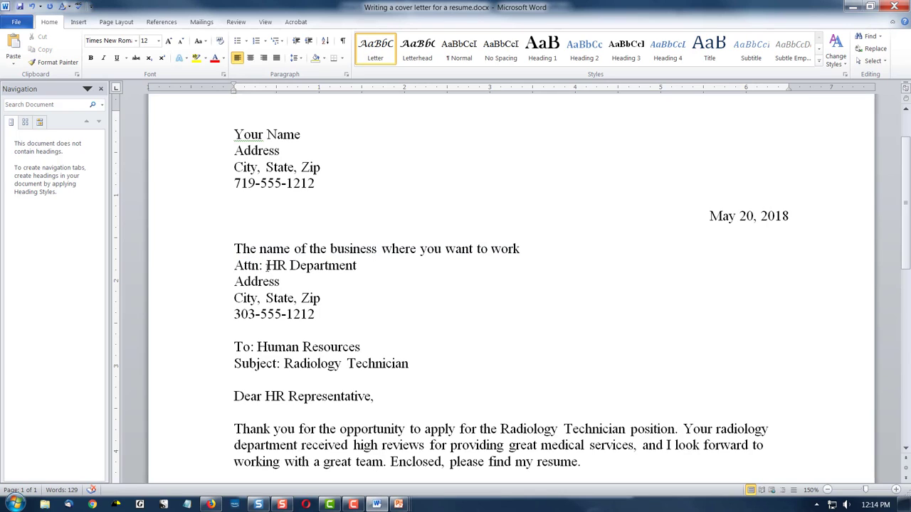
drag(259, 265, 226, 267)
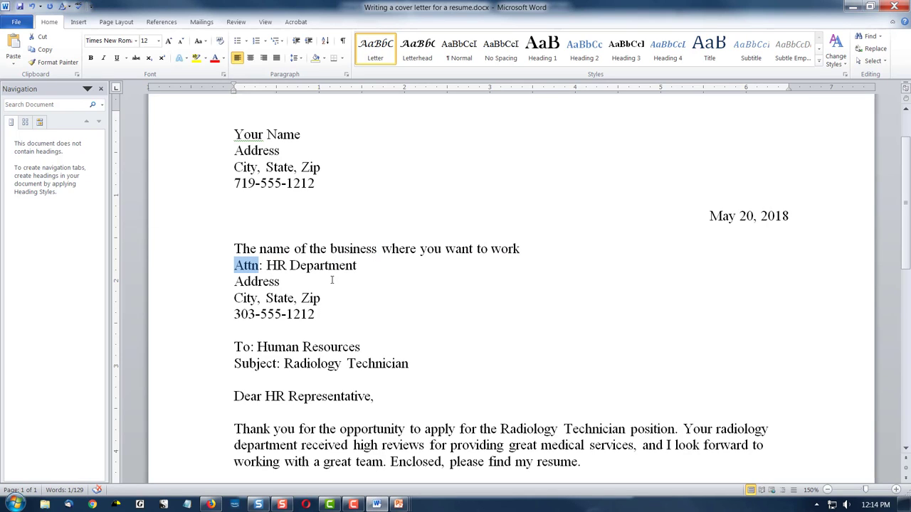
double_click(277, 282)
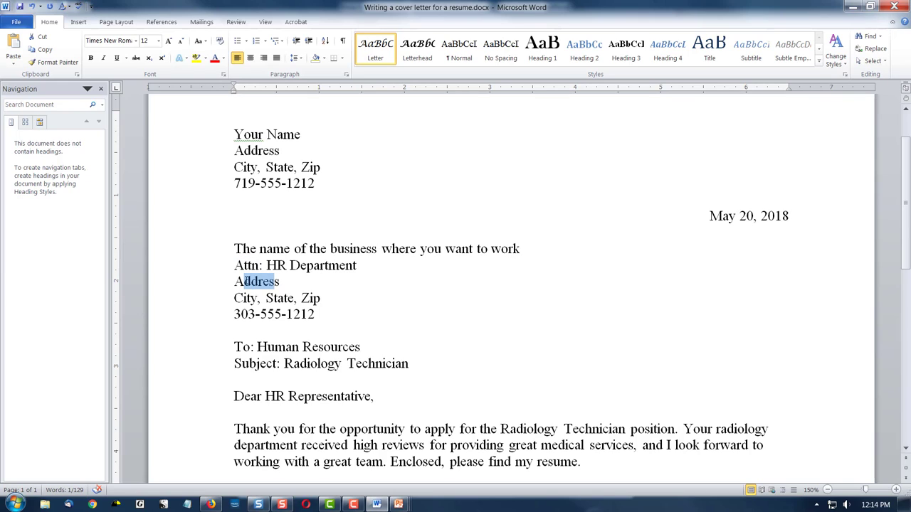
click(338, 302)
drag(370, 297, 230, 299)
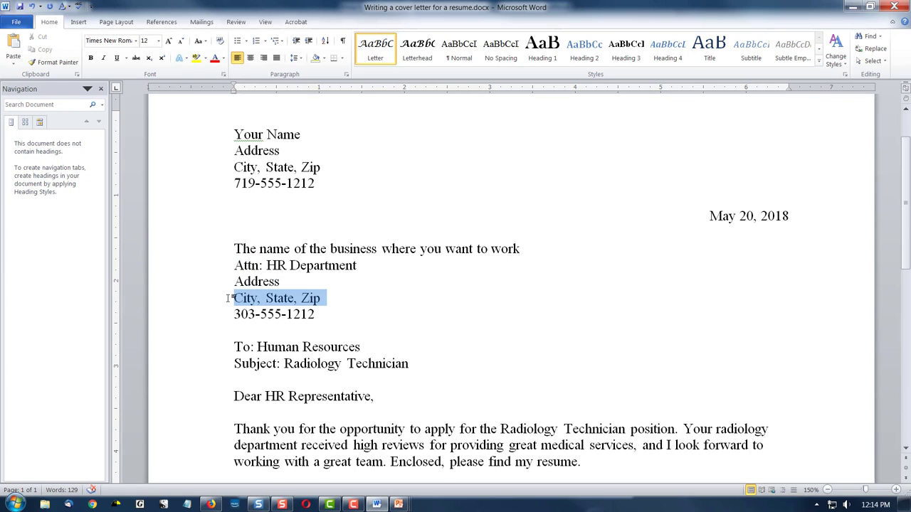
drag(322, 317, 238, 318)
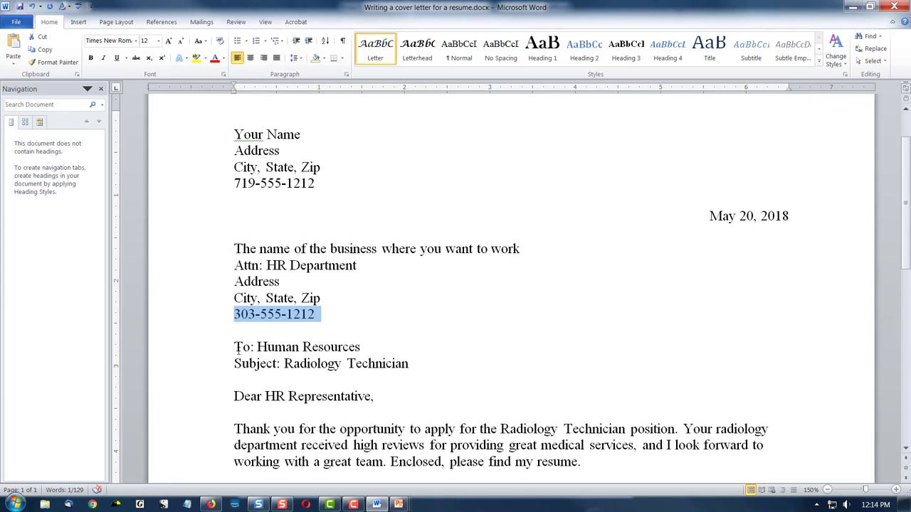
drag(236, 346, 367, 347)
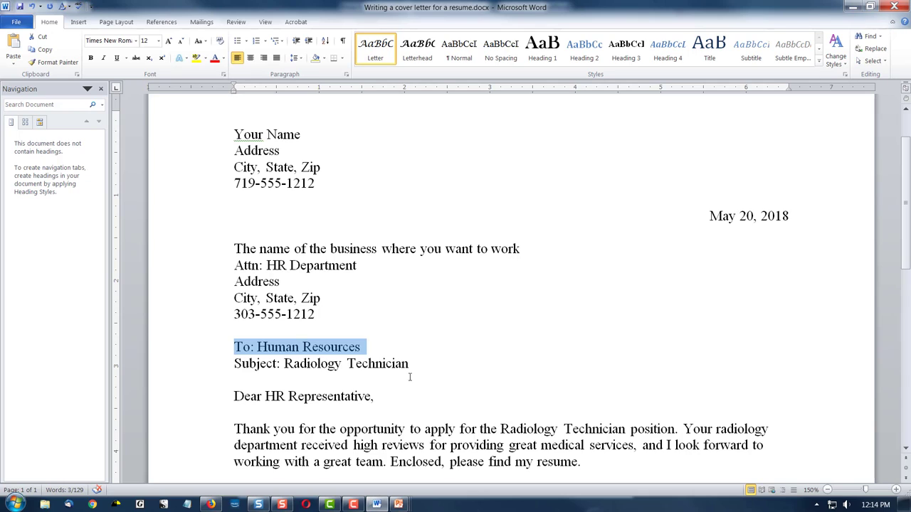
drag(362, 348, 277, 347)
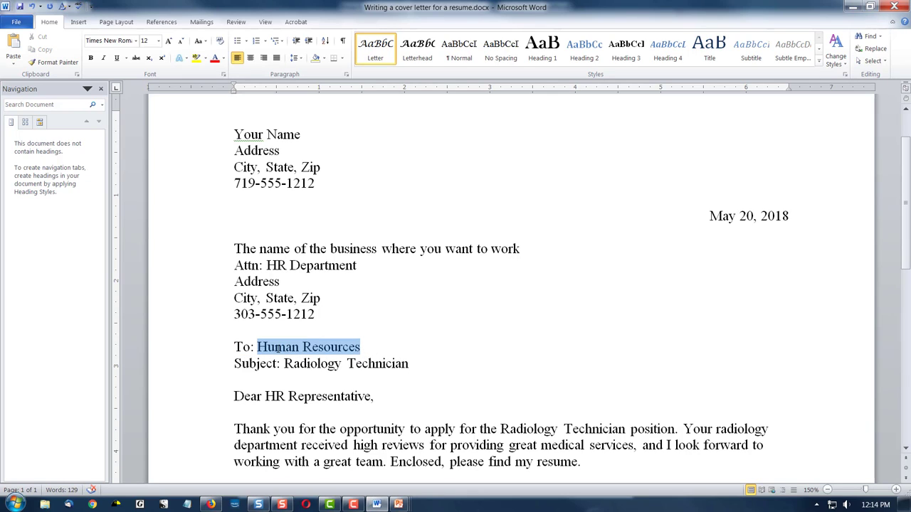
click(426, 365)
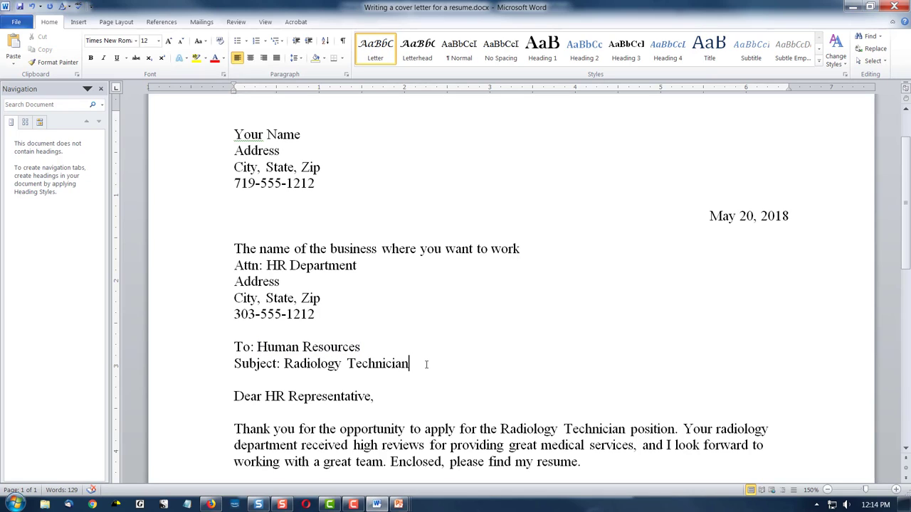
text(Position)
drag(383, 398, 220, 397)
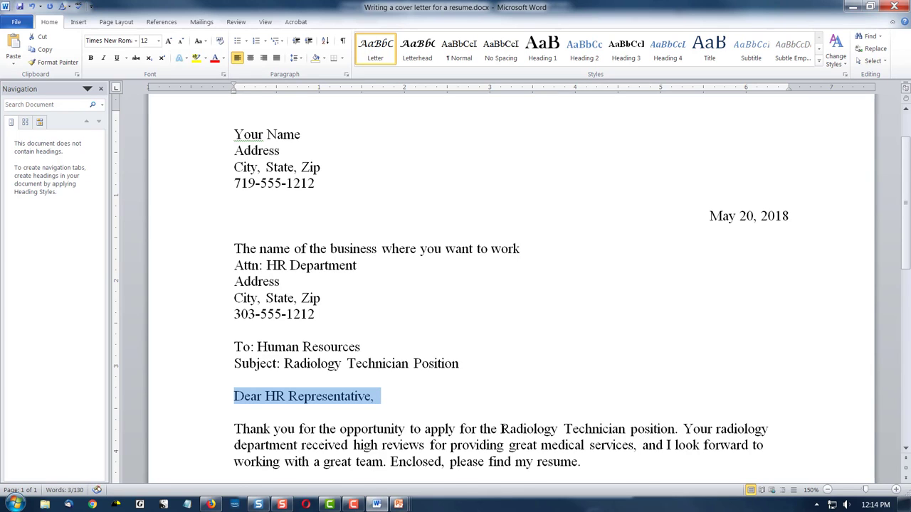
scroll(460, 438, down, 3)
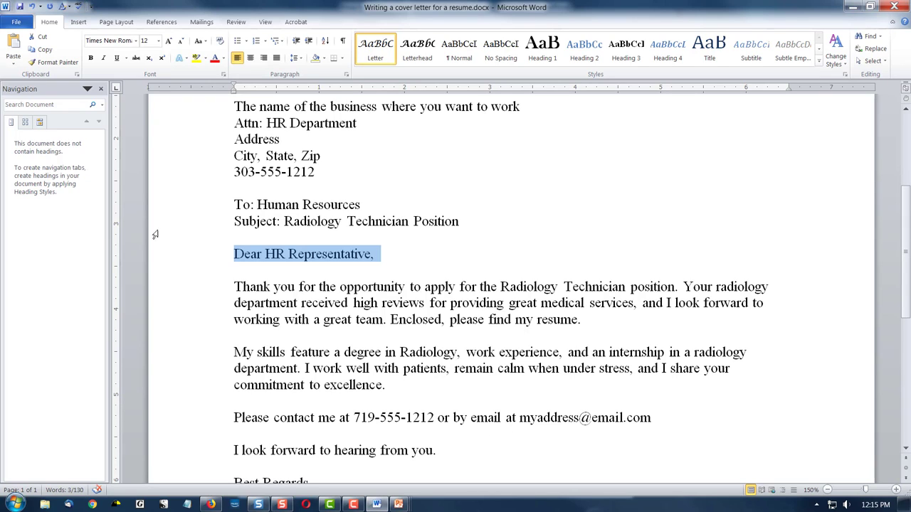
click(452, 318)
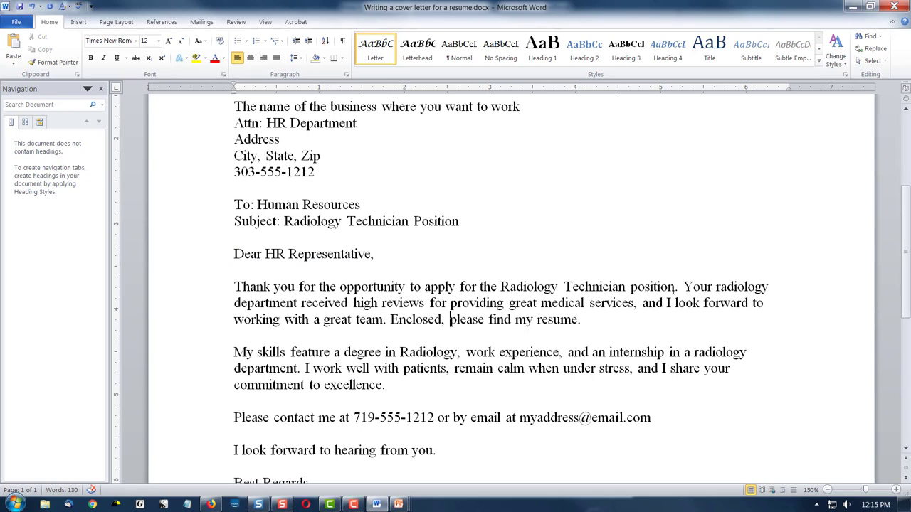
drag(675, 285, 235, 287)
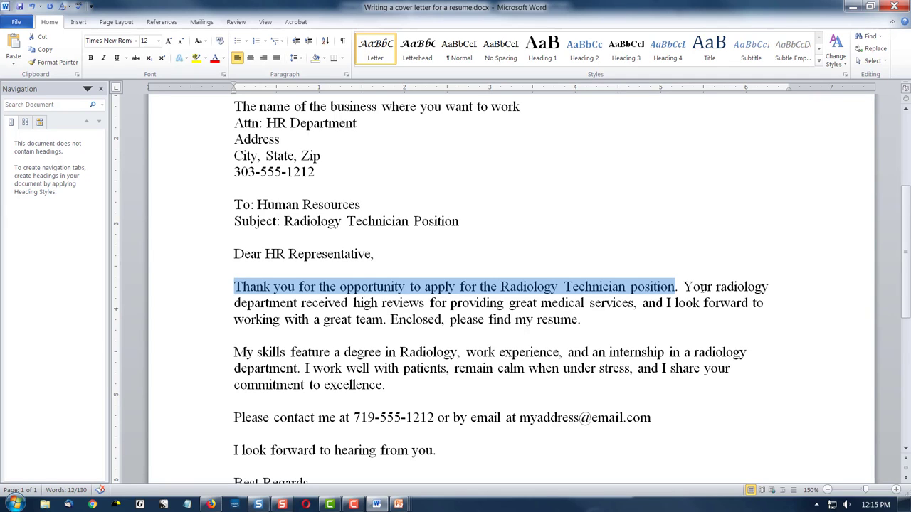
click(682, 286)
drag(681, 287, 634, 303)
drag(491, 298, 625, 306)
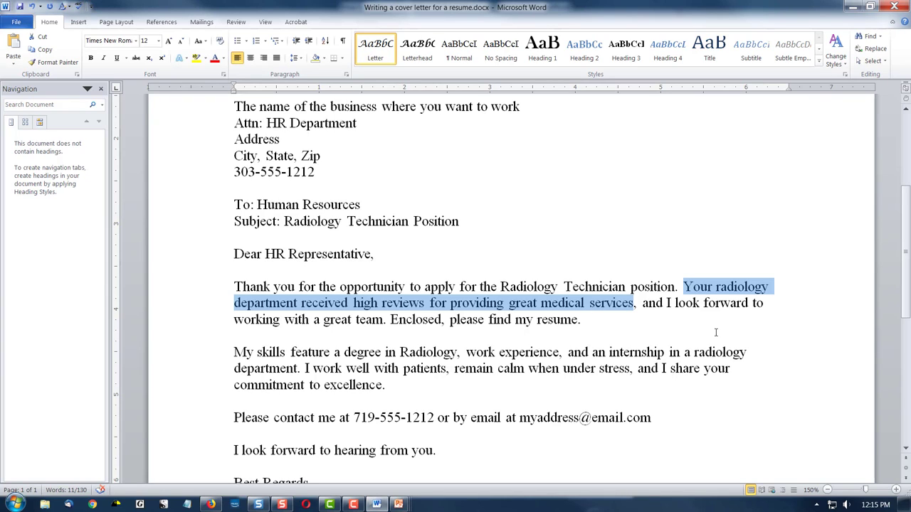
click(679, 303)
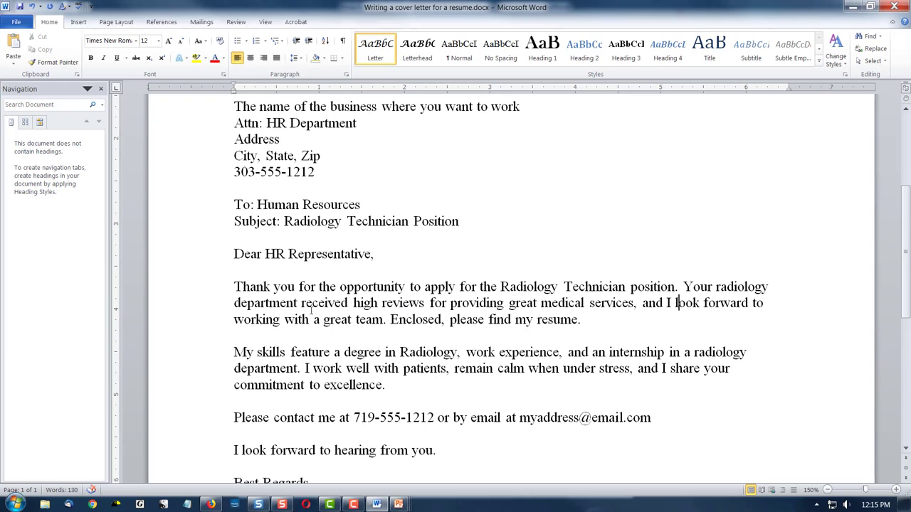
drag(383, 319, 221, 319)
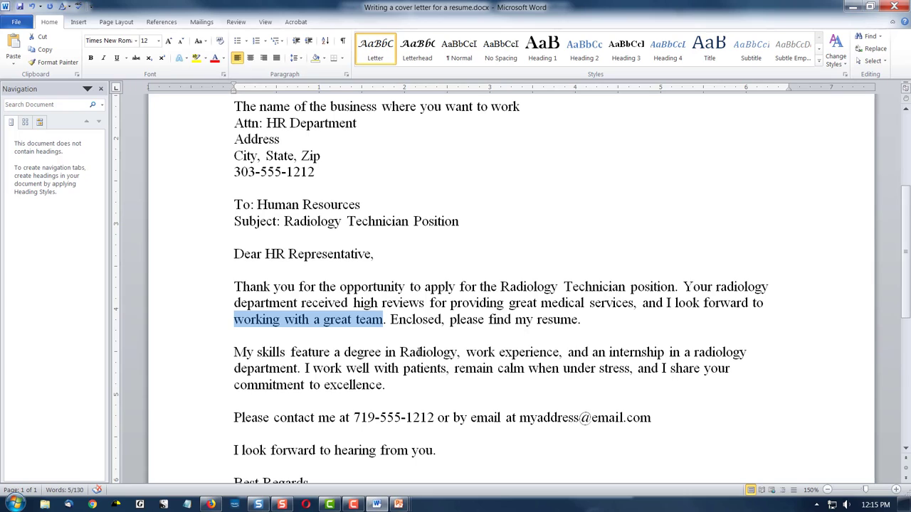
click(413, 319)
drag(391, 319, 578, 319)
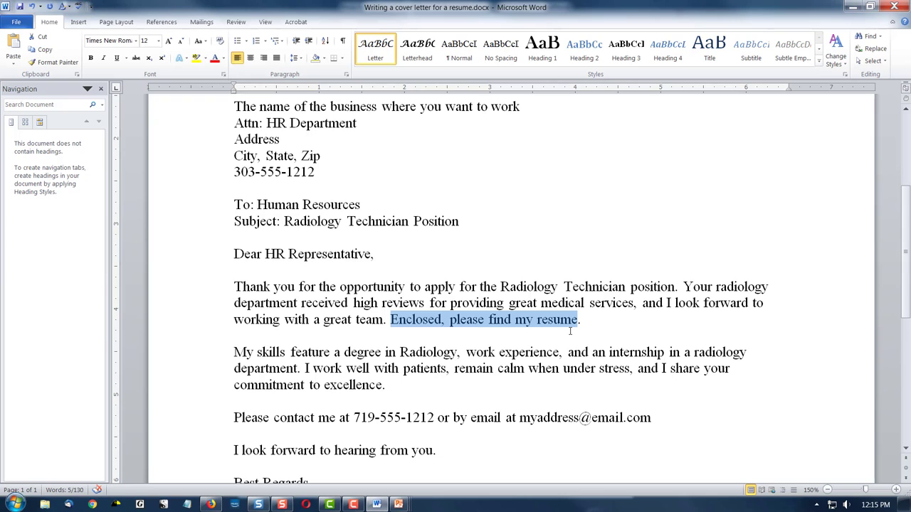
click(276, 352)
drag(235, 351, 565, 348)
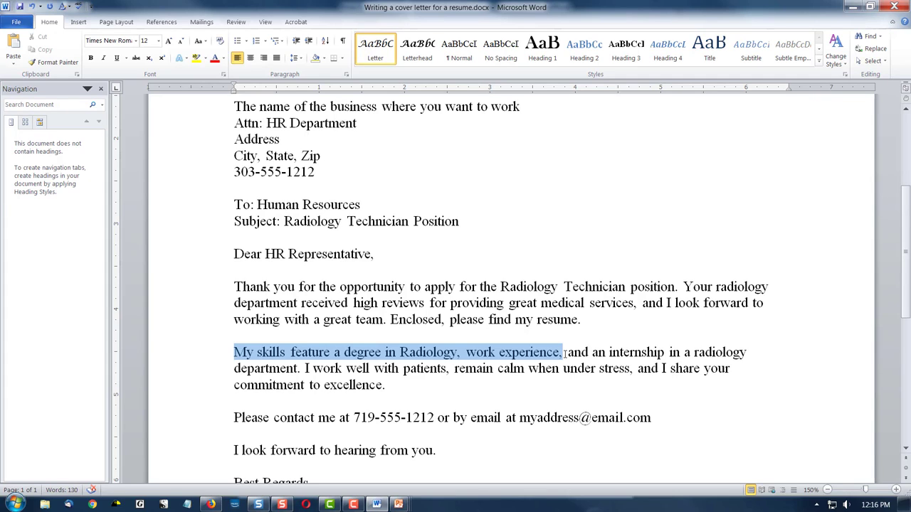
drag(565, 352, 768, 350)
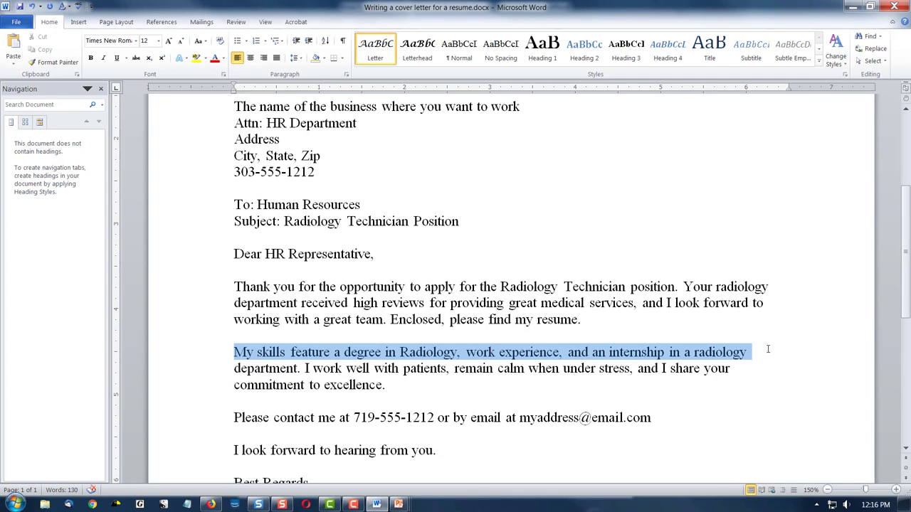
drag(768, 349, 768, 350)
click(359, 384)
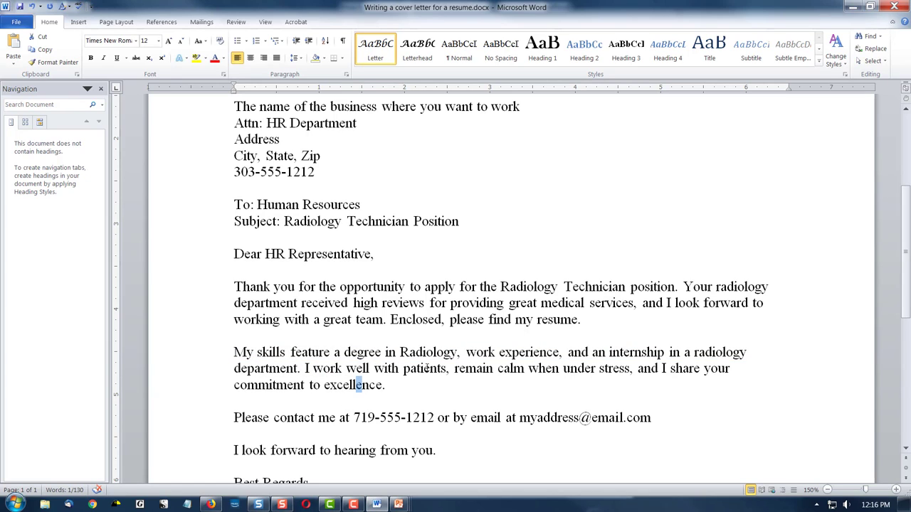
key(Down)
drag(306, 368, 387, 385)
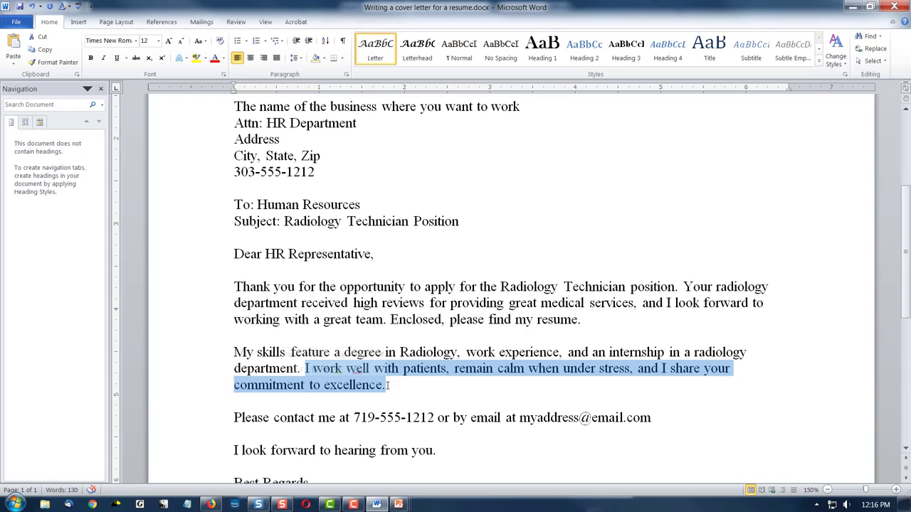
click(421, 377)
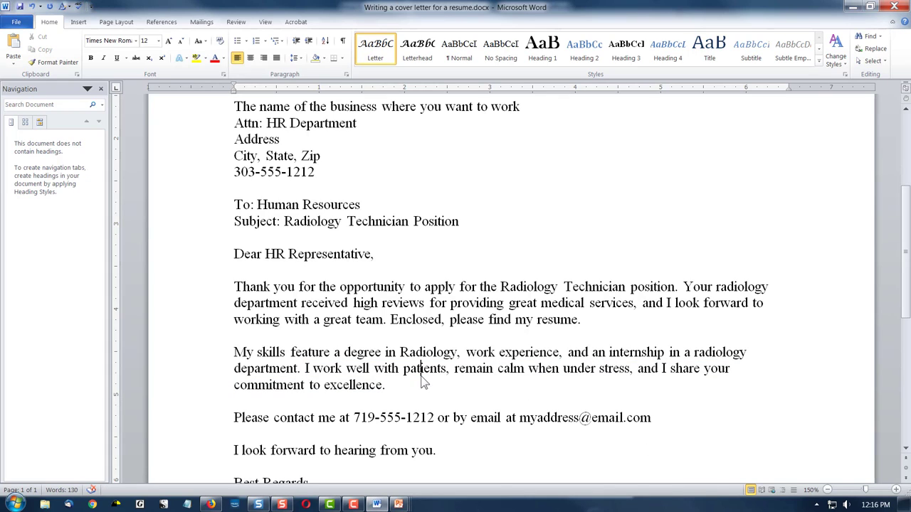
click(510, 370)
drag(635, 369, 474, 368)
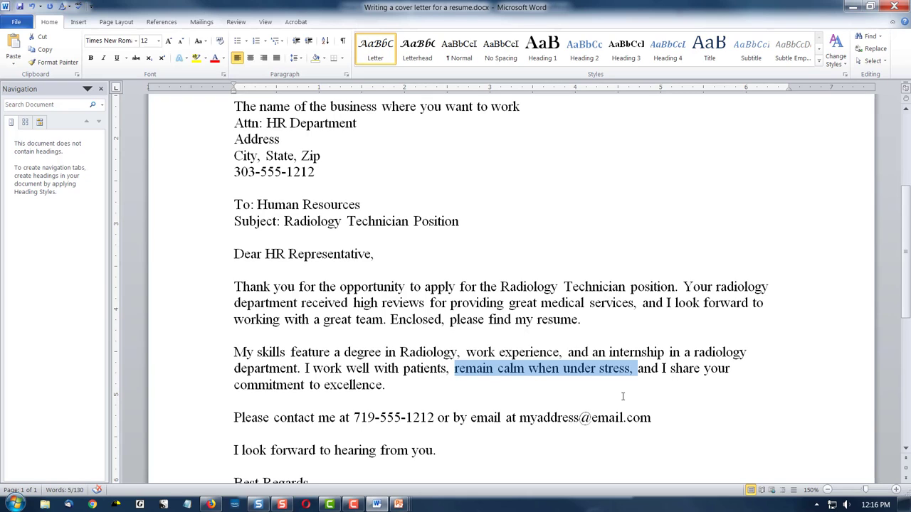
click(687, 353)
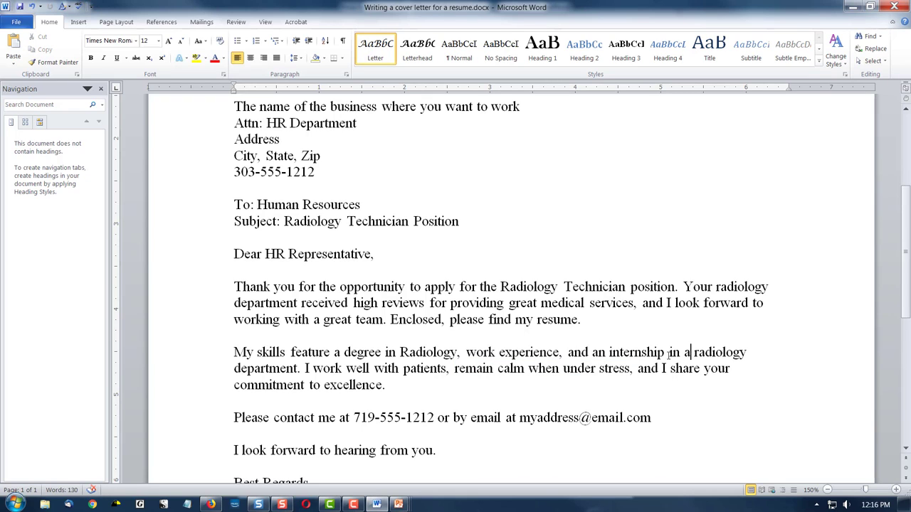
drag(232, 385, 359, 391)
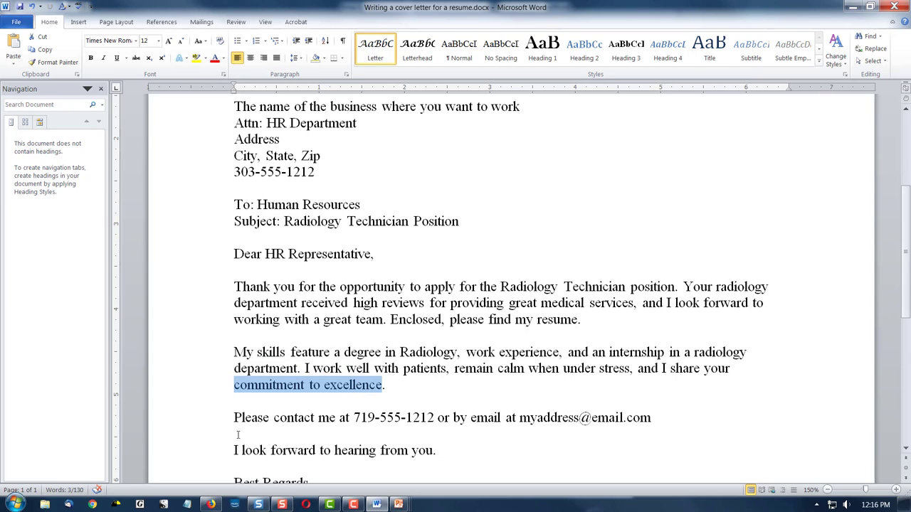
drag(236, 418, 658, 420)
scroll(498, 331, up, 2)
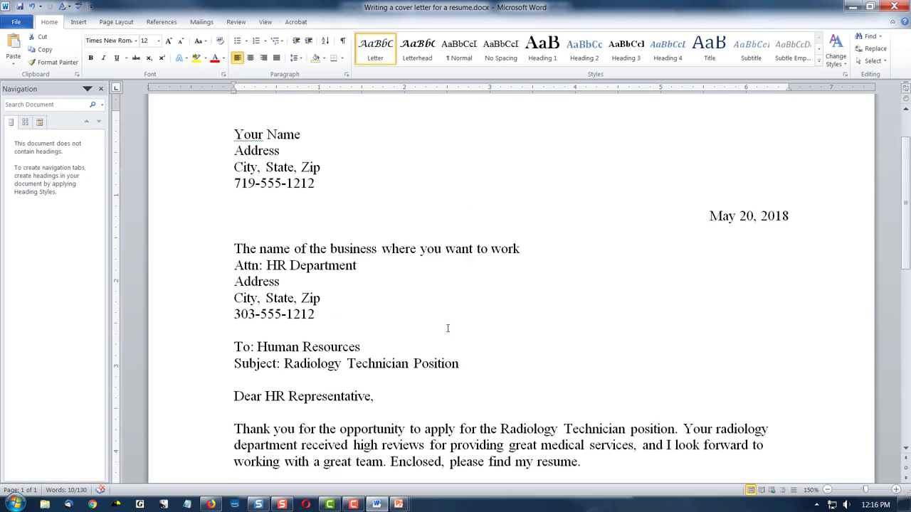
- Highlight the phone number in the contact line
scroll(456, 411, down, 1)
scroll(456, 411, down, 1)
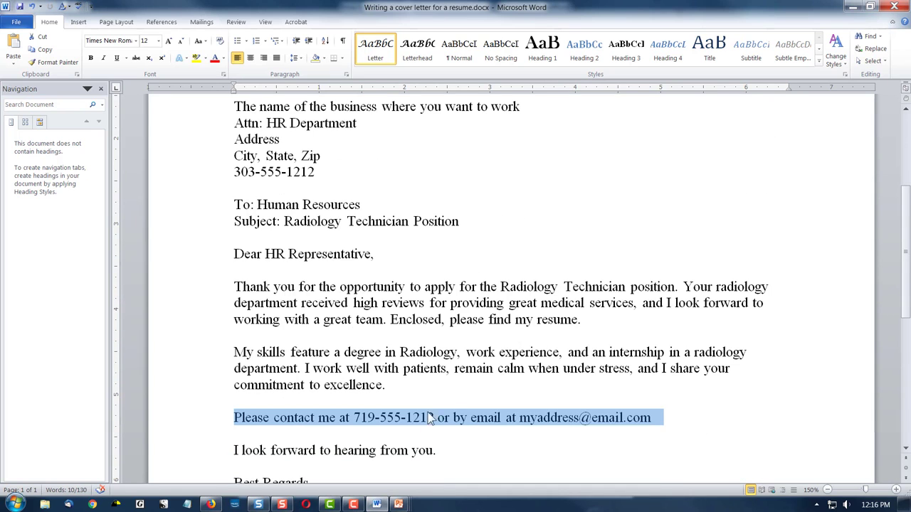
click(377, 422)
click(354, 418)
drag(354, 417, 436, 418)
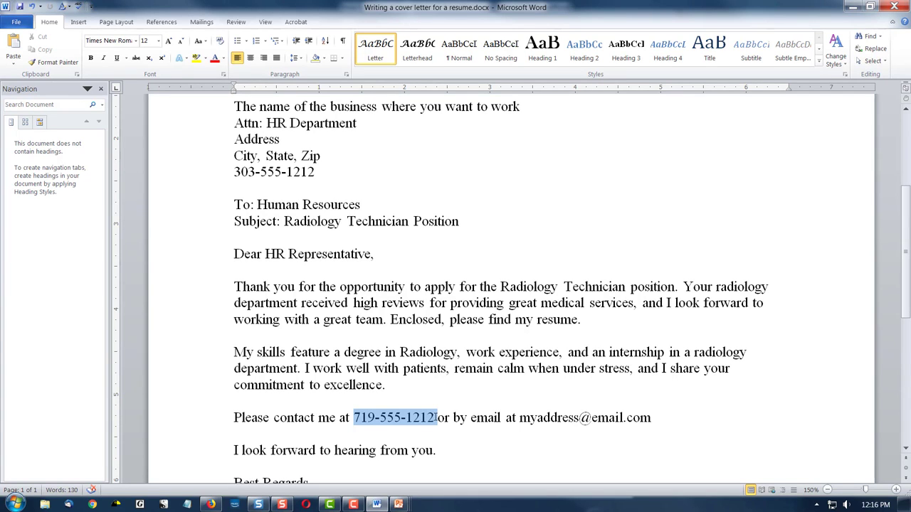
- End the closing line with an exclamation mark: 'I look forward to hearing from you!'
scroll(434, 416, down, 2)
drag(451, 366, 232, 367)
click(436, 365)
key(BackSpace)
text(!)
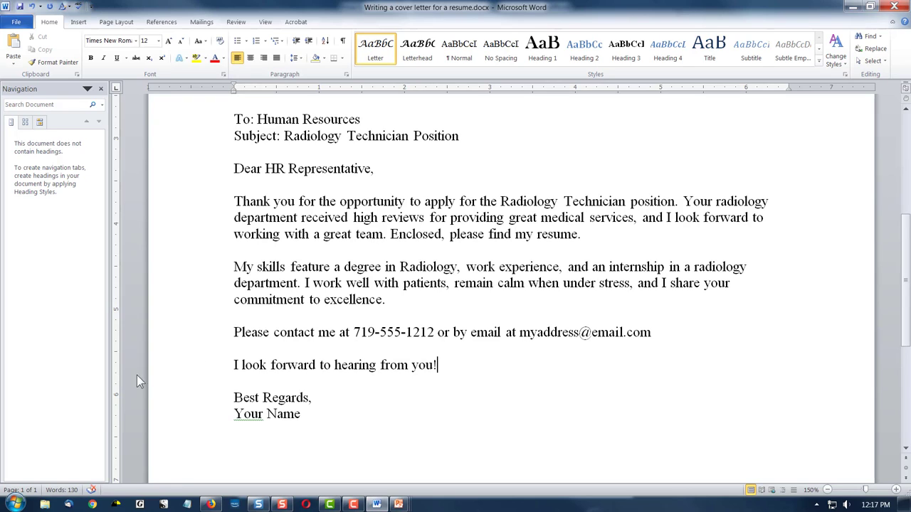
drag(315, 396, 232, 399)
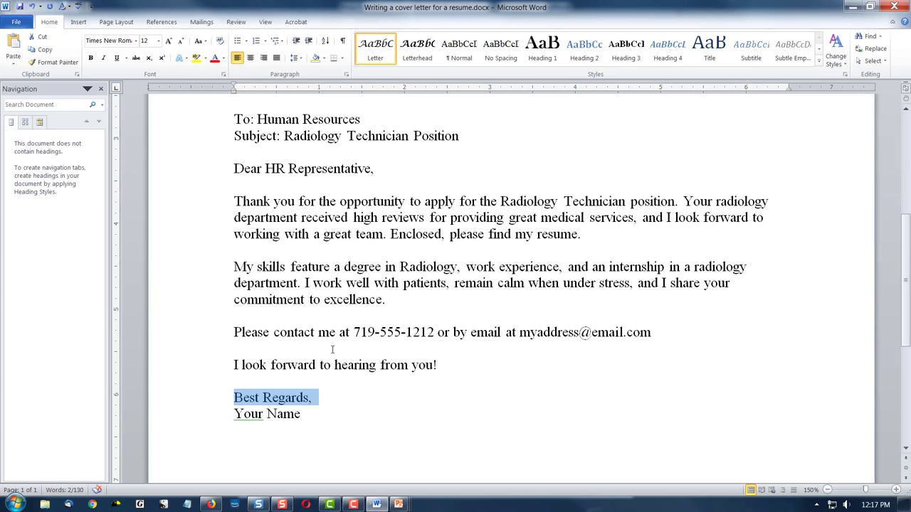
drag(308, 414, 235, 414)
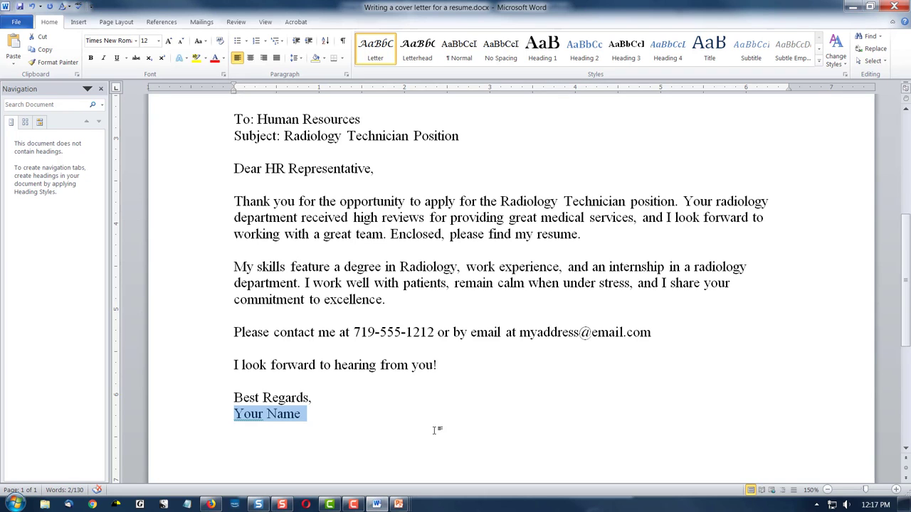
scroll(285, 410, down, 3)
scroll(284, 410, up, 4)
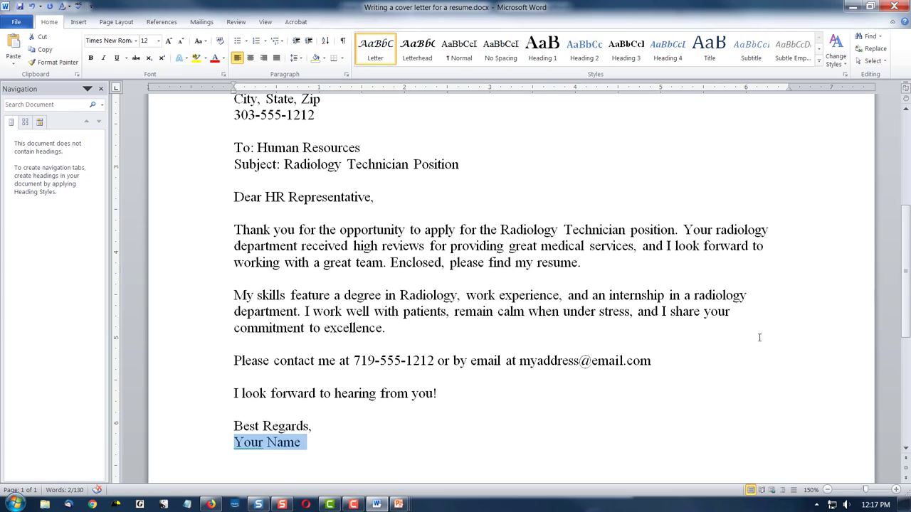
click(635, 259)
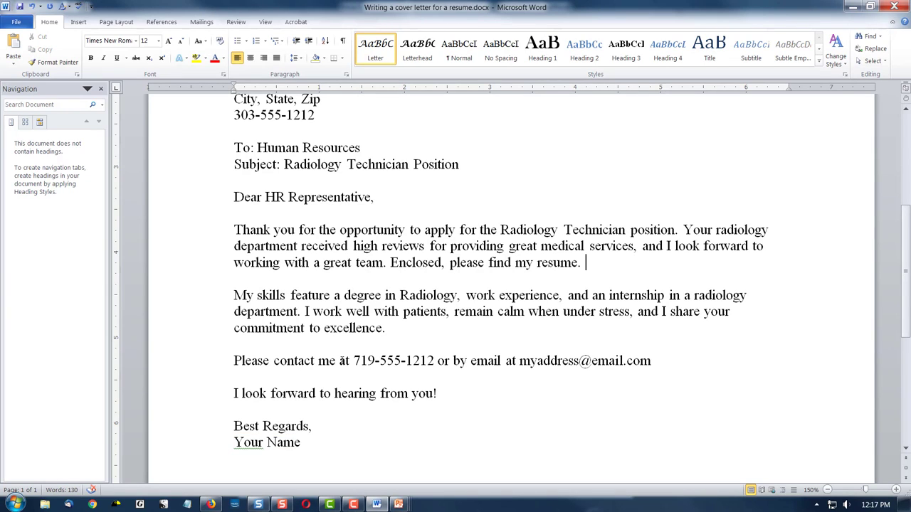
scroll(342, 361, down, 2)
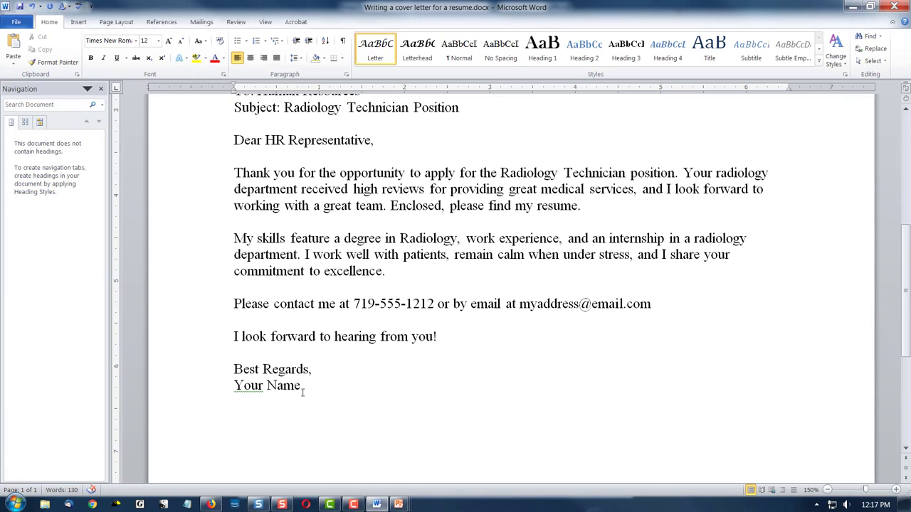
click(226, 386)
scroll(517, 307, up, 6)
scroll(514, 310, down, 5)
scroll(514, 310, down, 5)
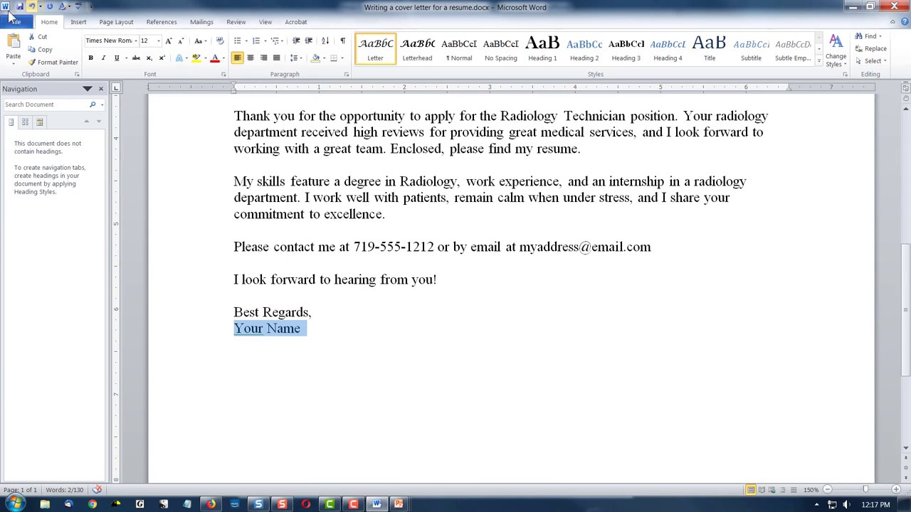
click(16, 22)
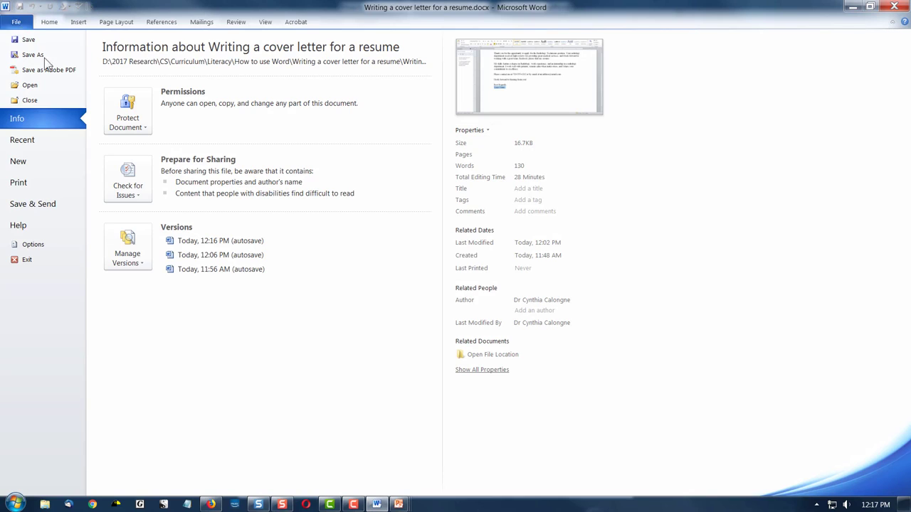
click(32, 184)
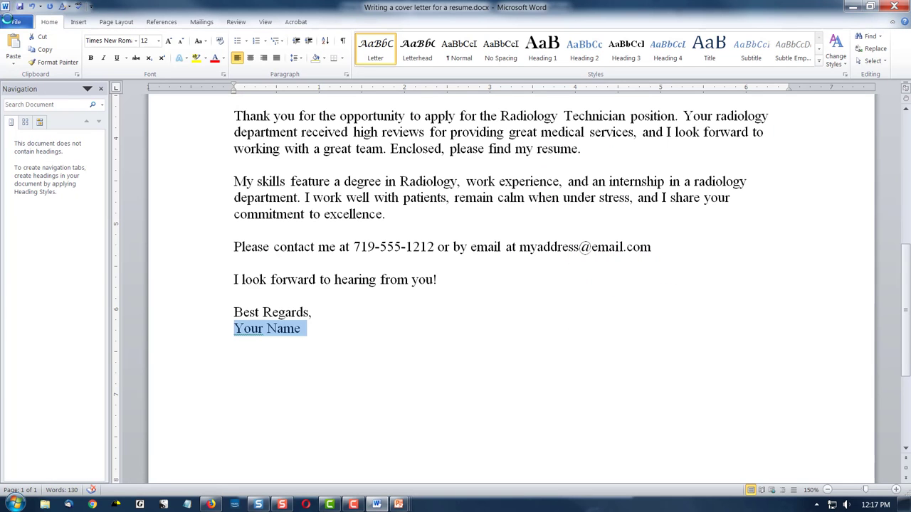
click(15, 22)
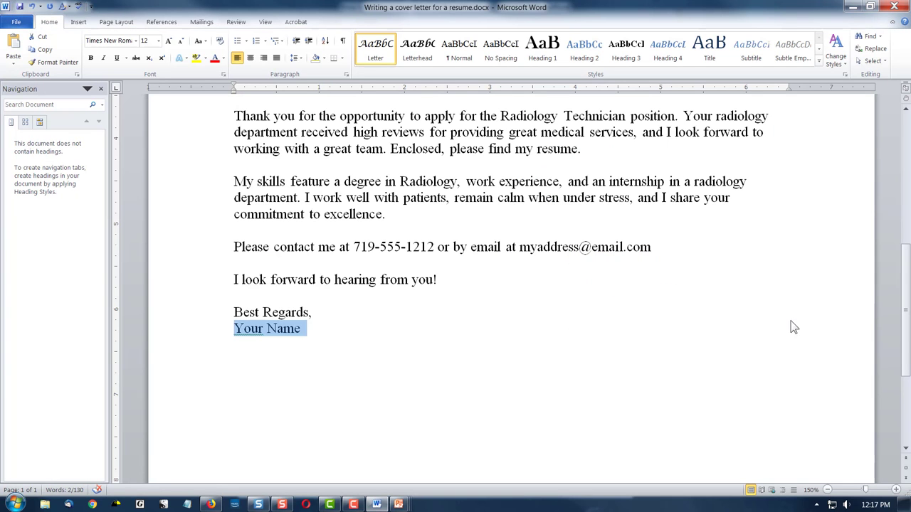